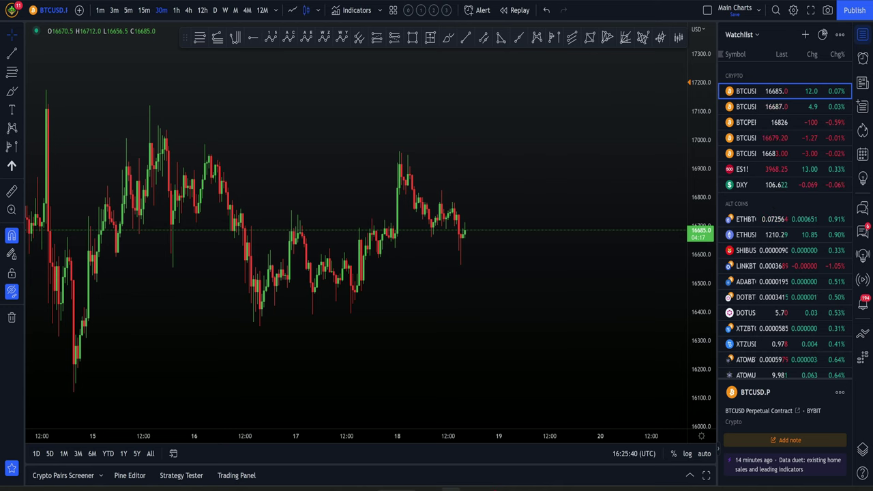
Switch to Bybit to review the open BTCUSD position and return to the TradingView chart
key(alt+Tab)
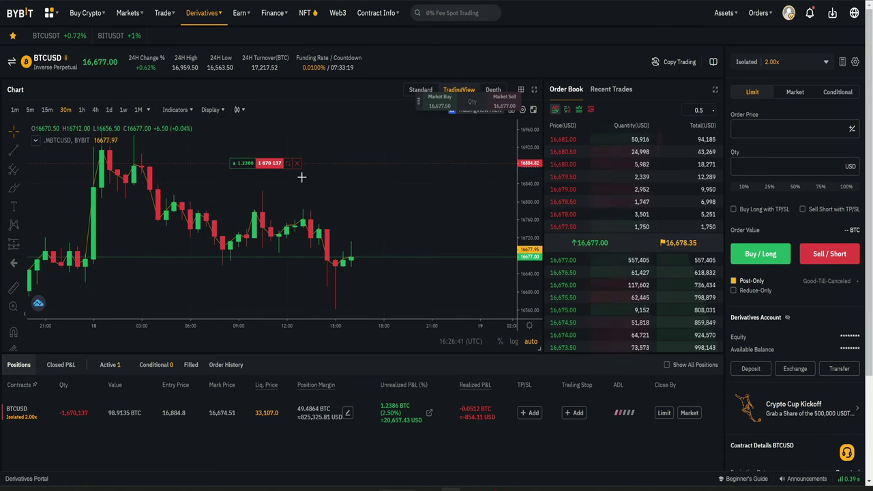
key(alt+Tab)
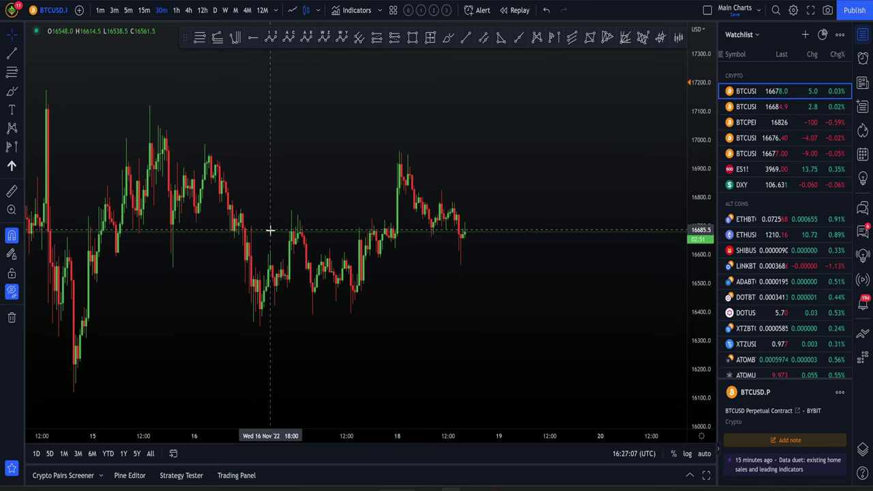
Show the hidden drawings on the BTCUSD chart, compress the price scale, and move the floating drawing toolbar lower on the chart
click(10, 292)
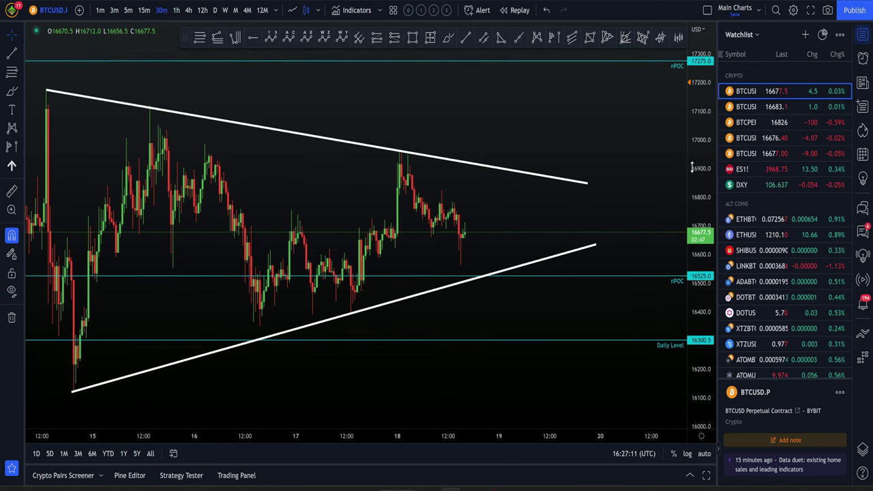
drag(698, 167, 639, 216)
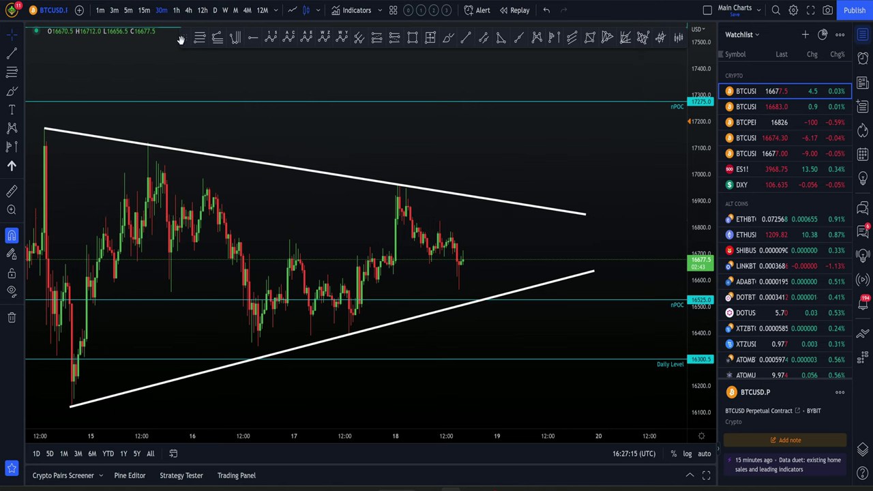
drag(185, 37, 164, 68)
drag(699, 176, 596, 203)
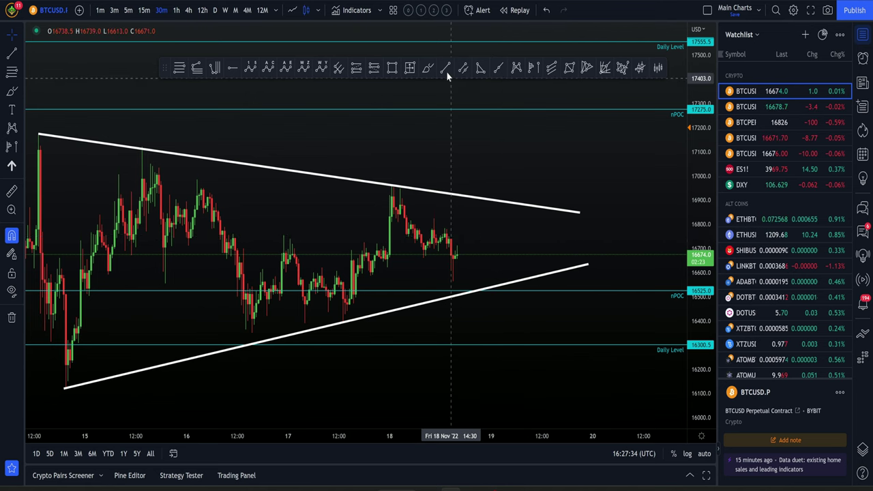
Sketch a Brush path dipping below the lower trendline and rebounding, add a stroke near the upper trendline, and undo both
click(427, 68)
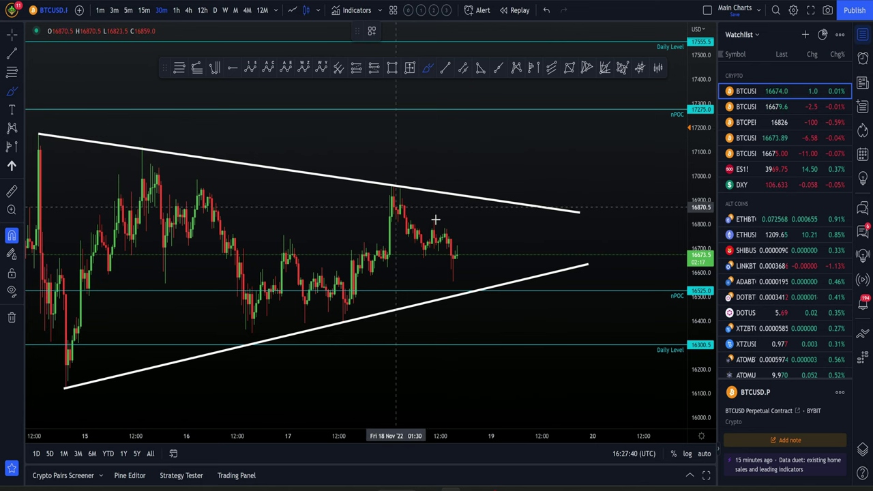
click(461, 254)
mouse_move(461, 254)
mouse_down()
mouse_move(499, 312)
mouse_move(511, 308)
mouse_move(547, 242)
mouse_up()
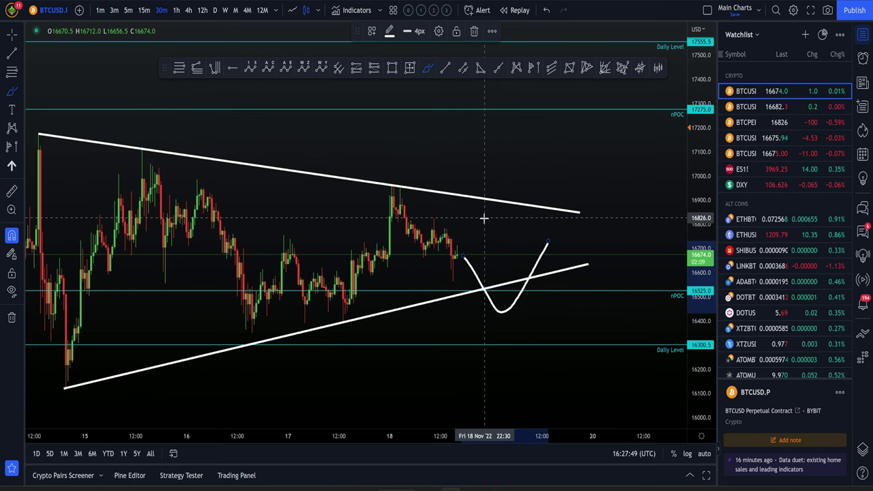
key(ctrl+z)
mouse_move(485, 210)
mouse_down()
mouse_move(511, 150)
mouse_move(537, 200)
mouse_up()
key(ctrl+z)
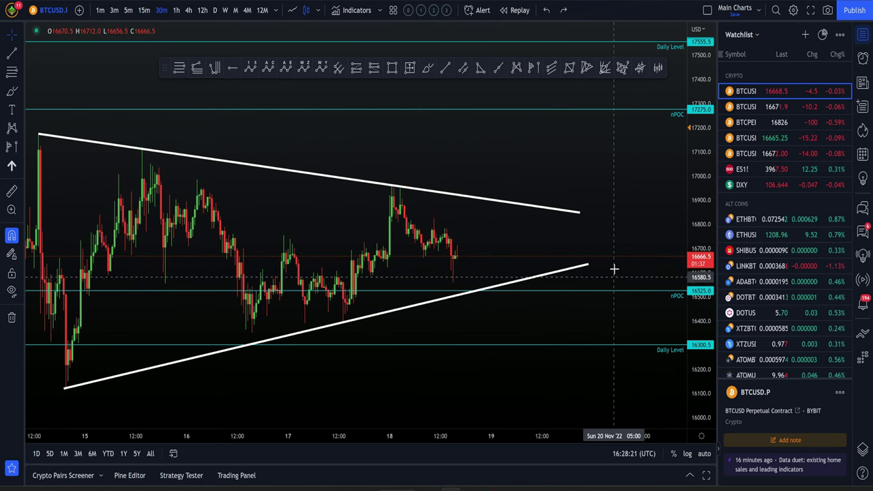
Switch to the 30m BTCUSD footprint chart, examine the latest delta clusters and open interest, and return to the TradingView chart
key(alt+Tab)
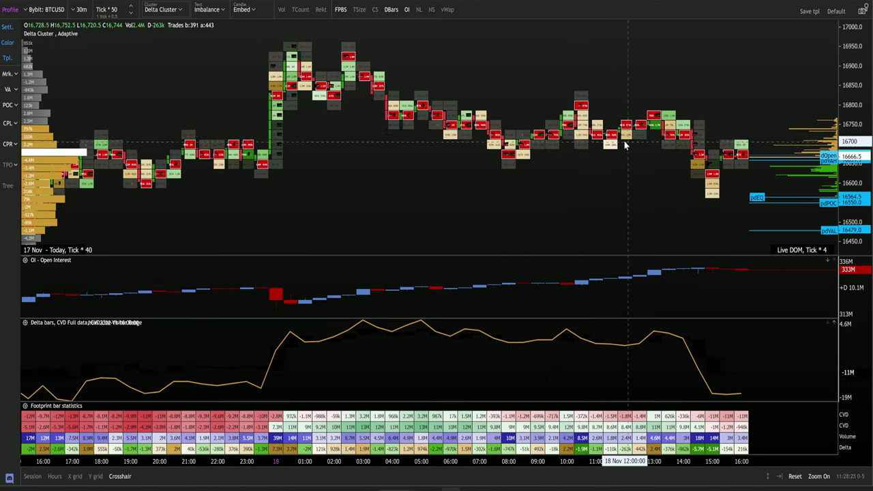
drag(624, 145, 544, 149)
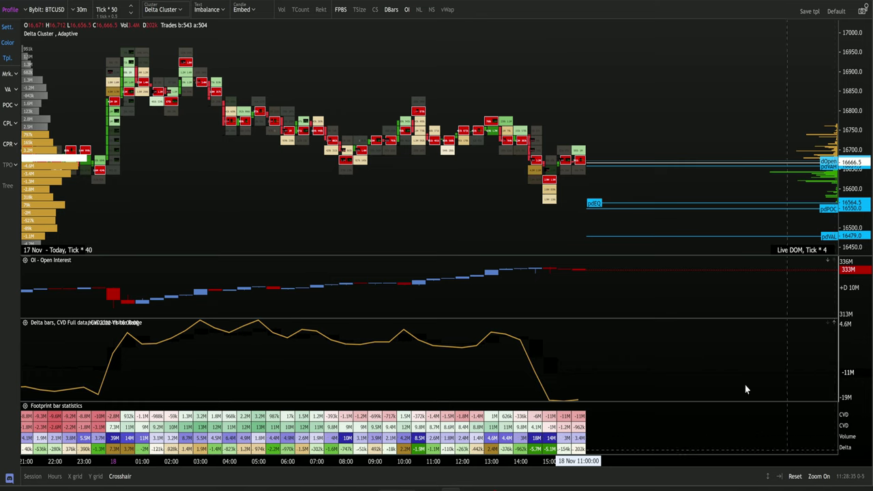
scroll(668, 236, up, 4)
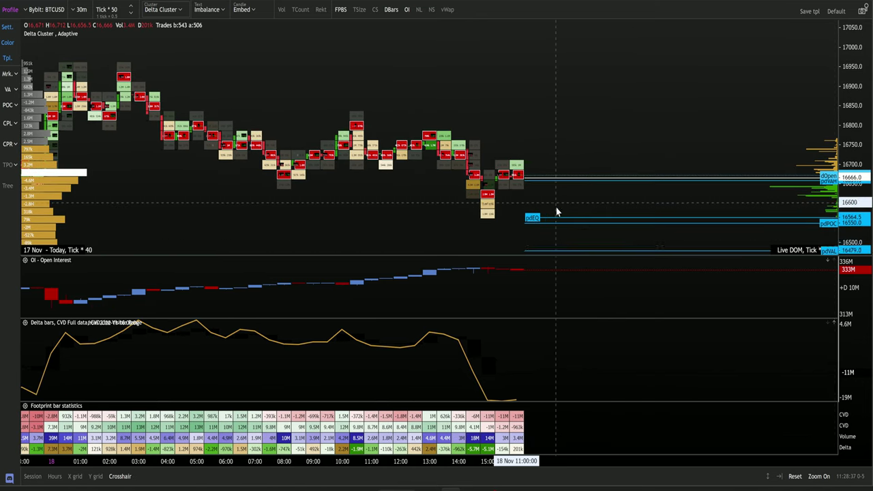
scroll(542, 217, up, 1)
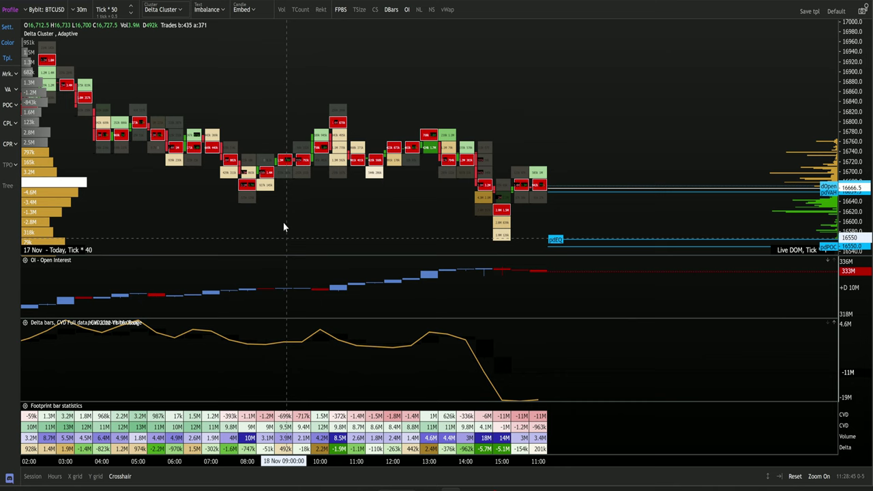
drag(850, 176, 852, 142)
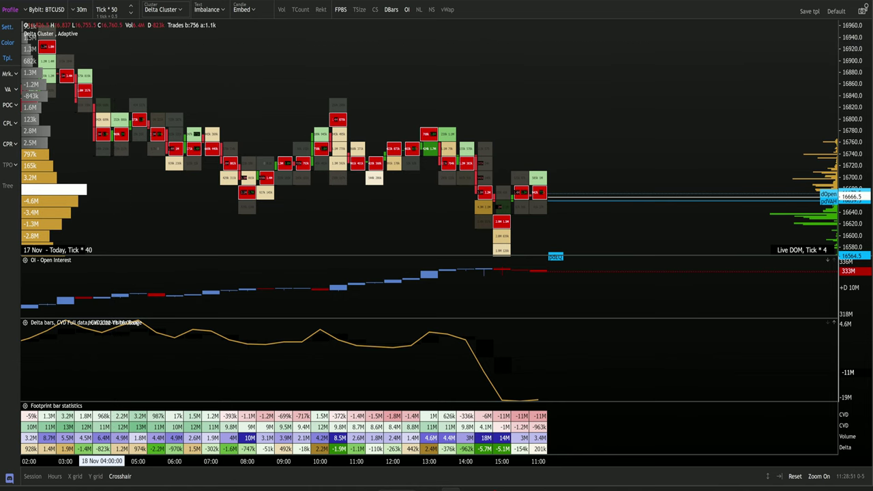
key(alt+Tab)
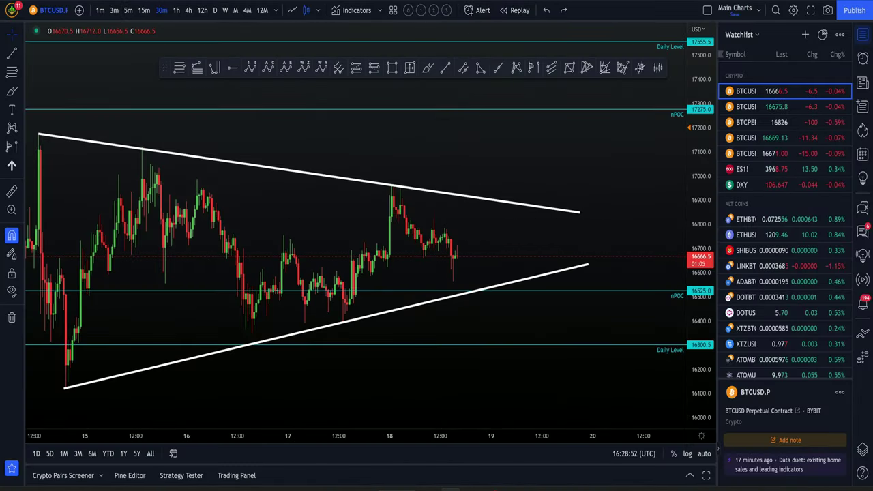
Compare the open BTCUSD position on Bybit with the triangle's lower trendline and nPOC level on the TradingView chart
key(alt+Tab)
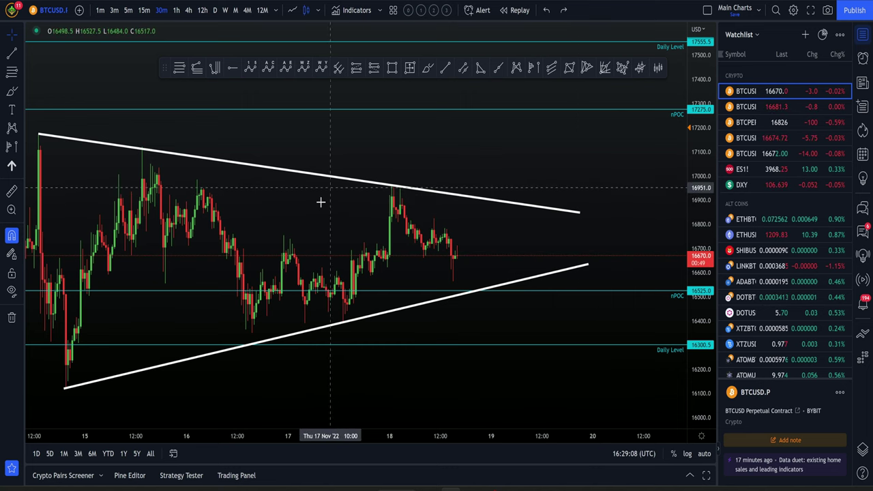
key(alt+Tab)
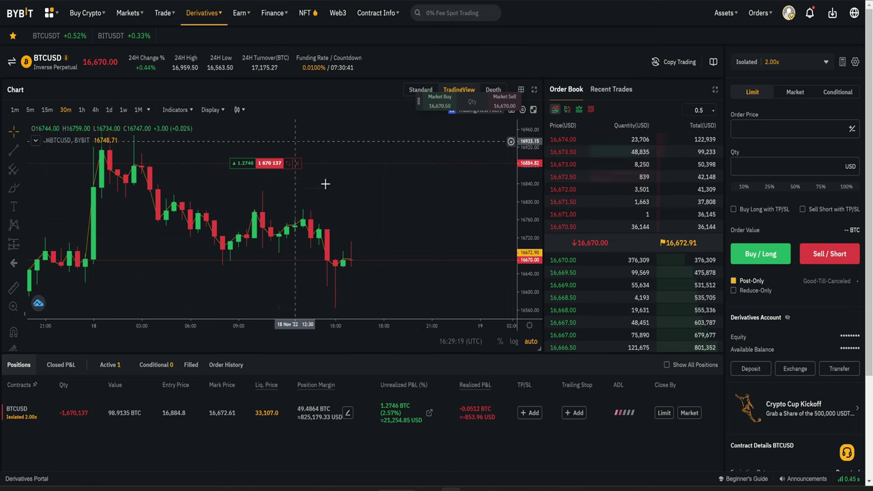
key(ctrl+Tab)
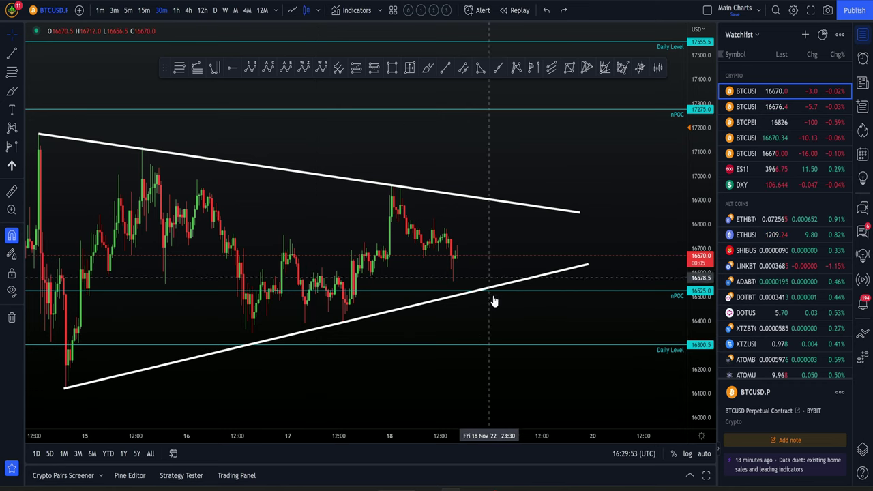
drag(495, 312, 493, 318)
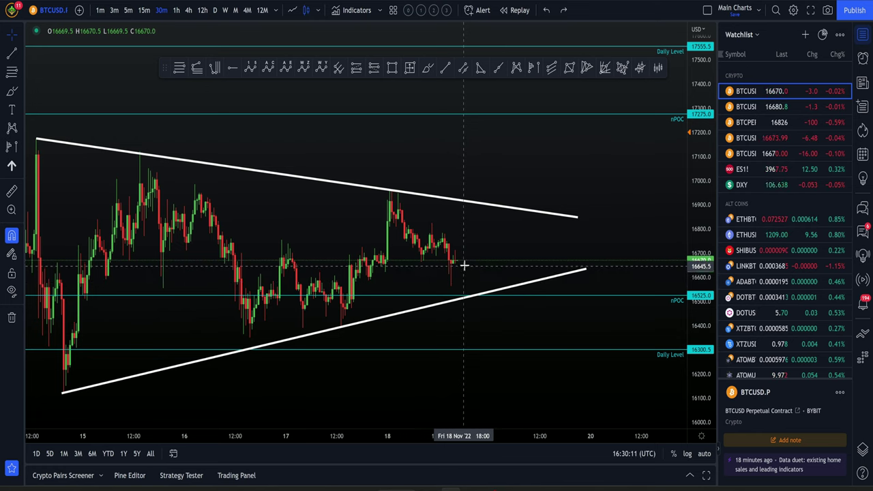
key(ctrl+Tab)
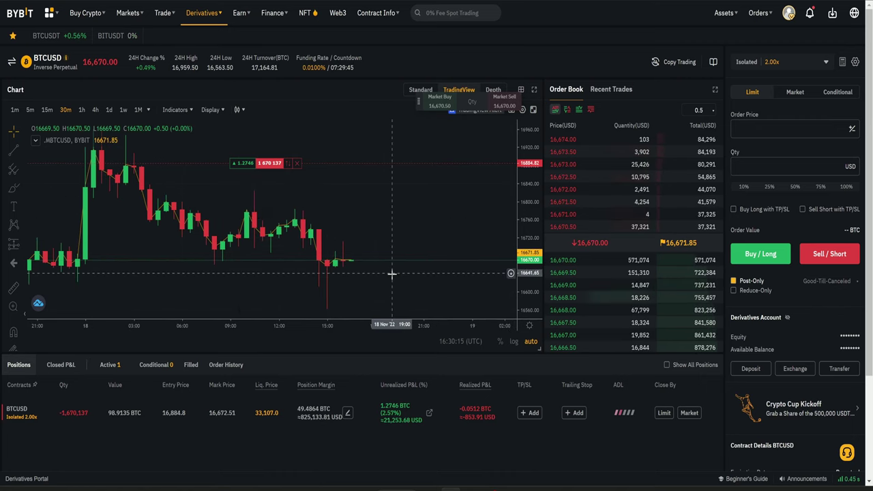
Switch to the V-10M BTCUSD order-flow chart and examine its volume profiles, delta, open interest, net longs and net shorts
key(ctrl+Tab)
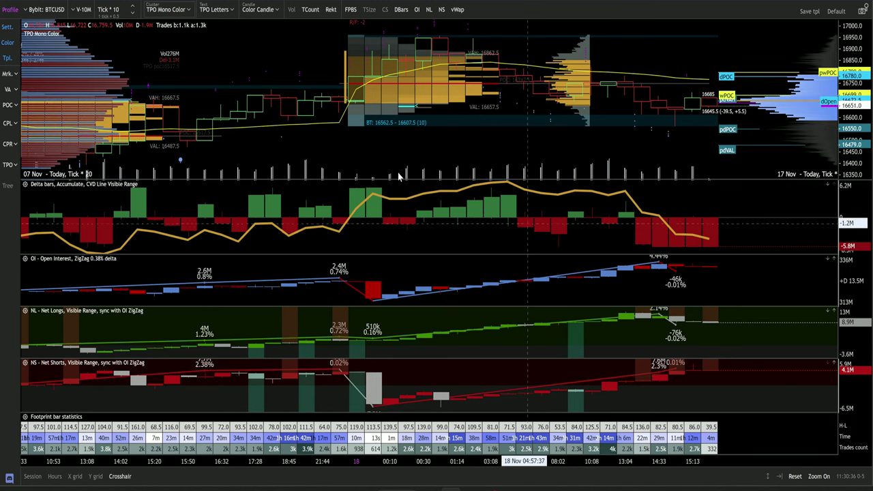
scroll(532, 138, down, 3)
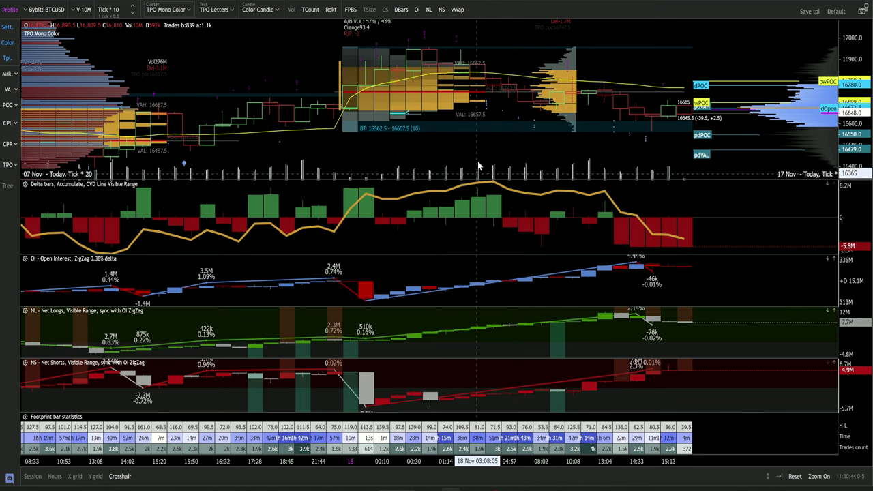
drag(470, 148, 457, 164)
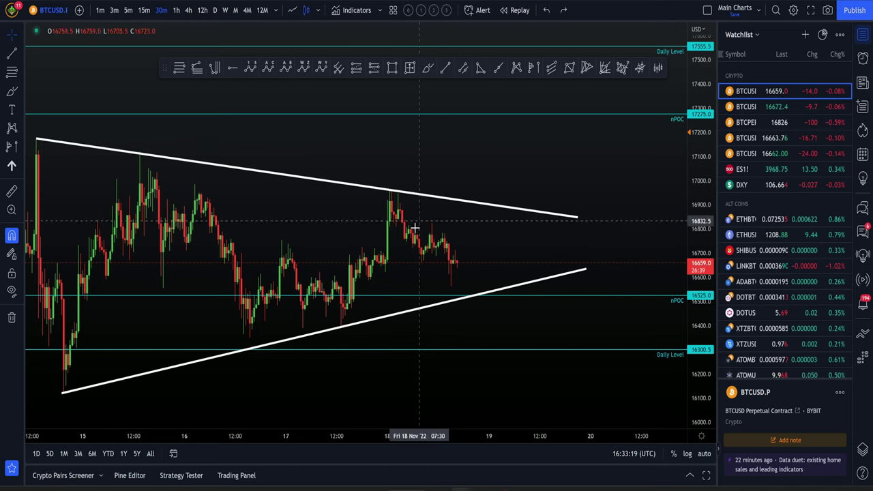
drag(508, 155, 508, 148)
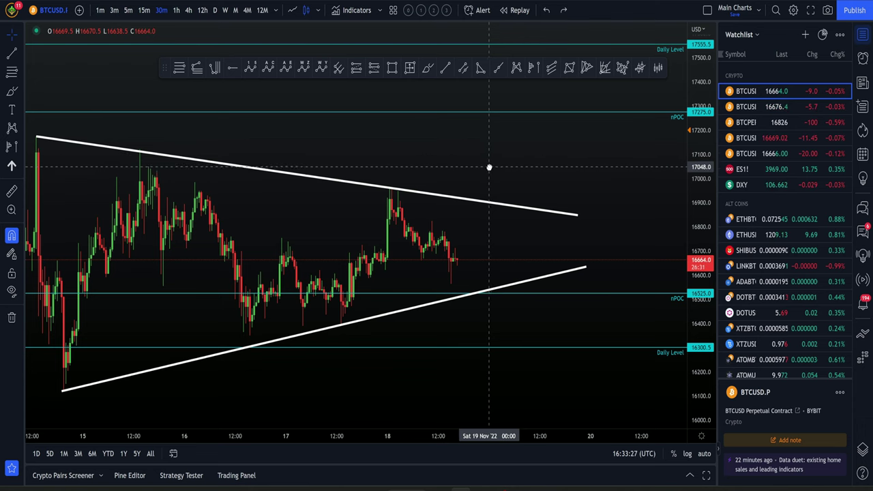
drag(489, 166, 488, 176)
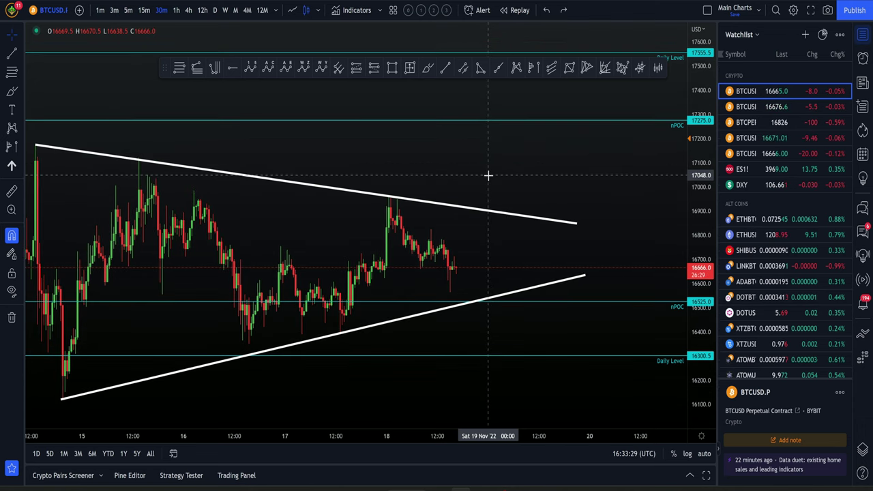
drag(483, 168, 480, 165)
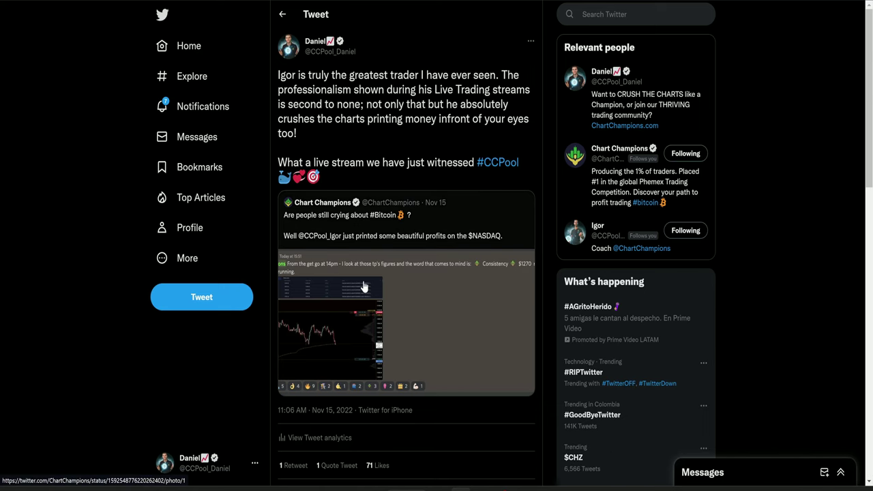
Enlarge the trading results image in the quoted Chart Champions tweet and close it after viewing
click(364, 287)
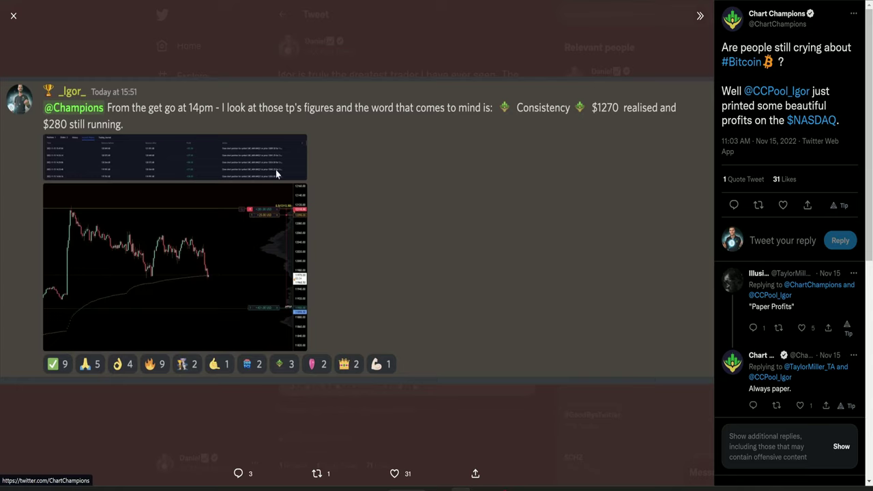
click(12, 17)
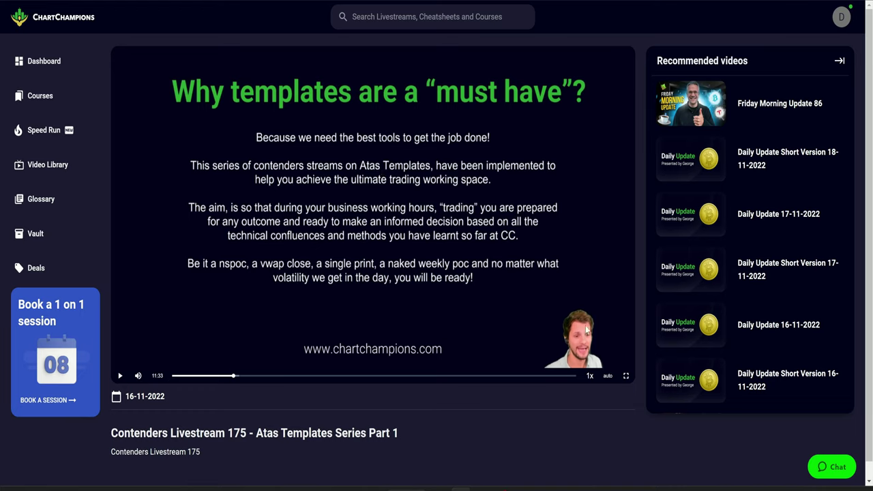
Switch to the Chart Champions general-chat channel in Discord and return to the Contenders Livestream 175 page
key(alt+Tab)
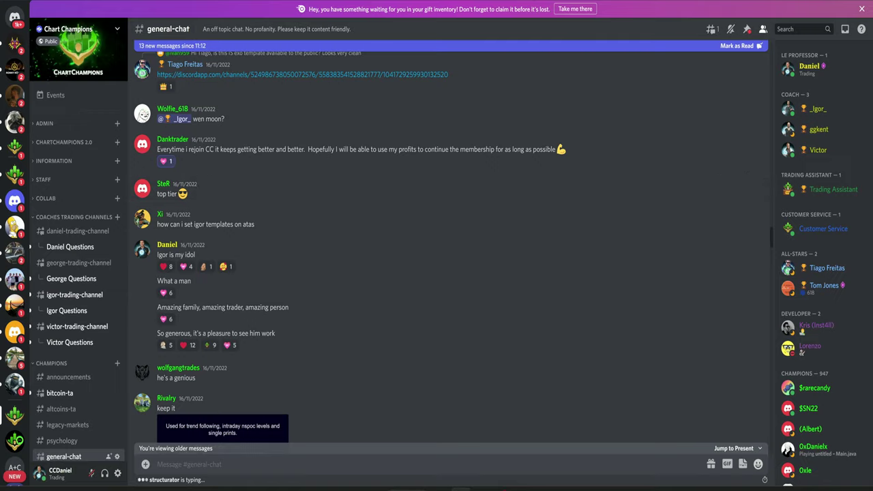
key(alt+Tab)
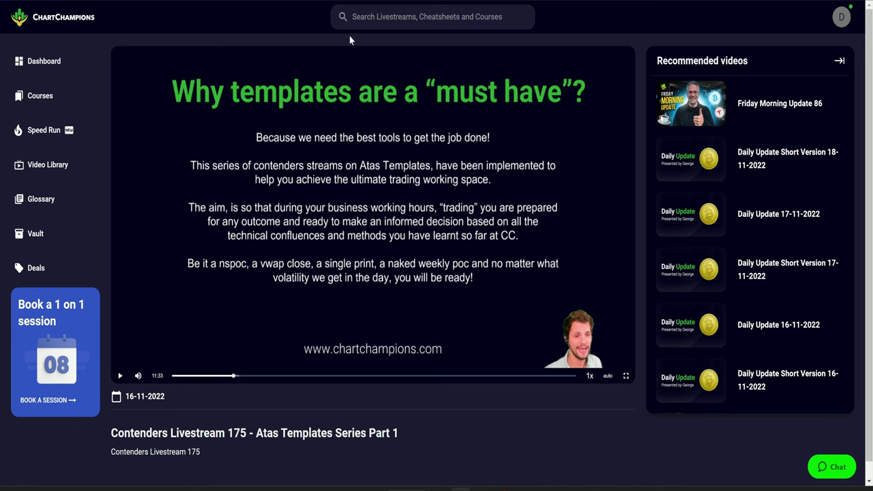
Return to the TradingView BTCUSD chart and move the floating drawing toolbar below the 17555.5 daily level
key(alt+Tab)
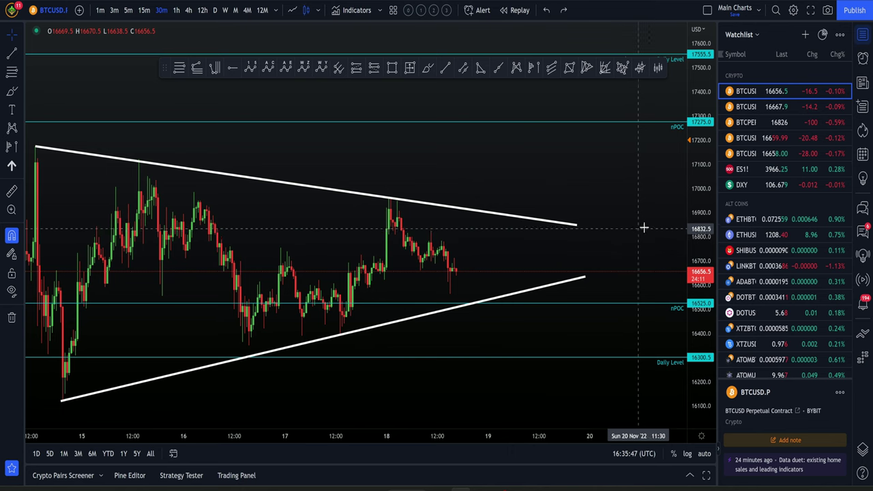
drag(164, 71, 155, 88)
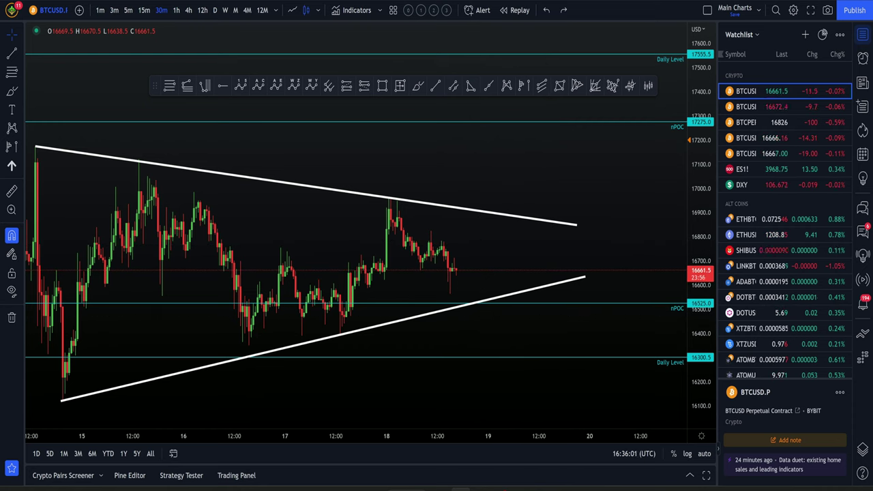
mouse_move(502, 488)
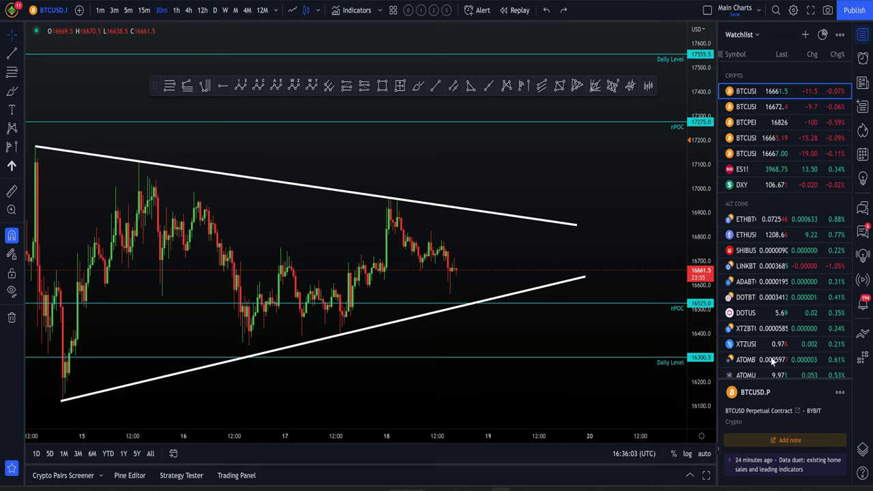